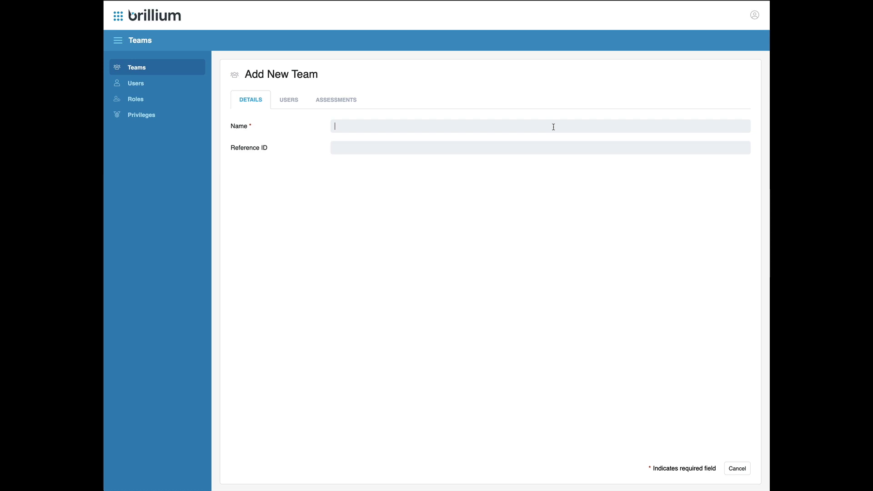
Name the new team ES-Spanish Authors and add the second listed user as its member.
text(anish Authors)
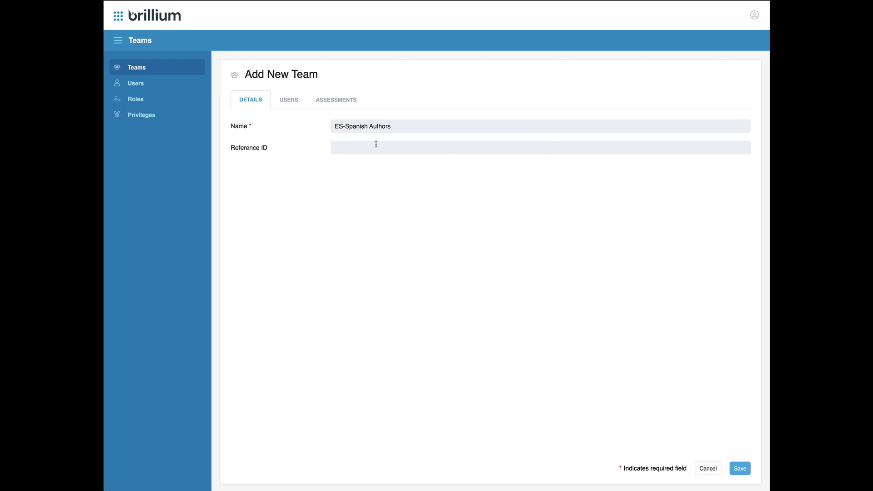
click(286, 102)
click(393, 130)
click(400, 150)
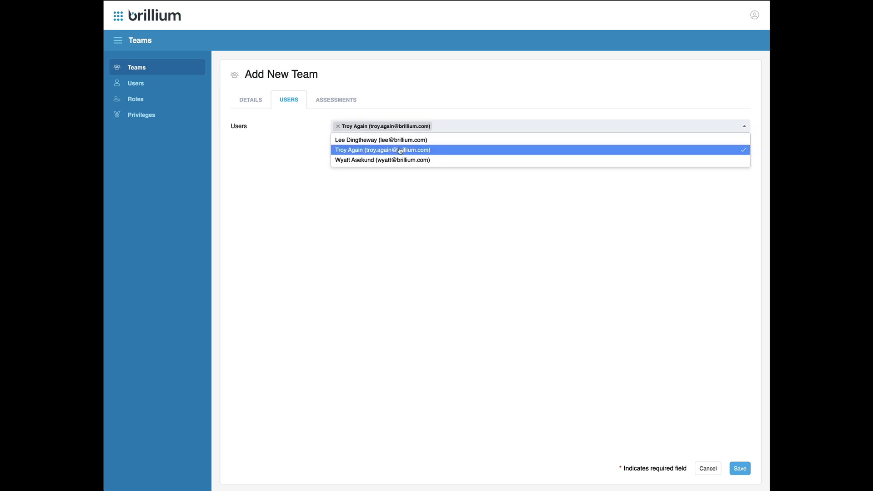
click(301, 142)
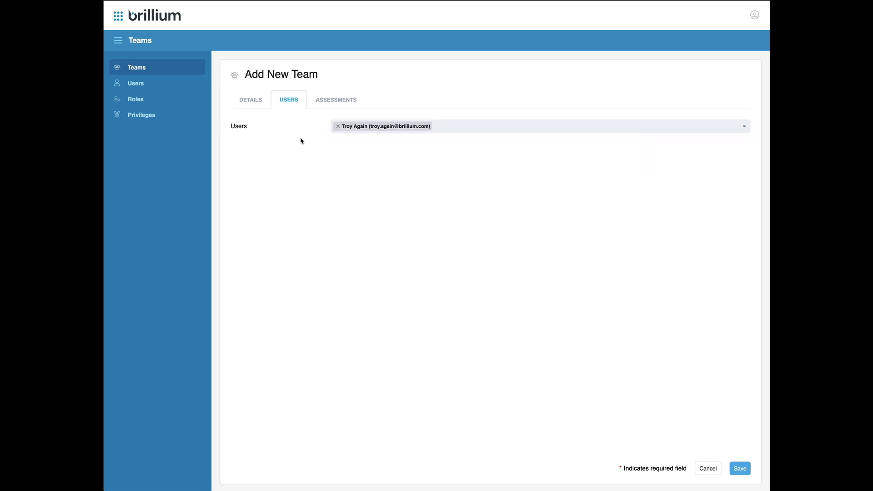
Add access for the team in the Assessment Builder application, choosing the ES-ASSESSMENTS workspace.
click(328, 107)
click(347, 123)
click(357, 148)
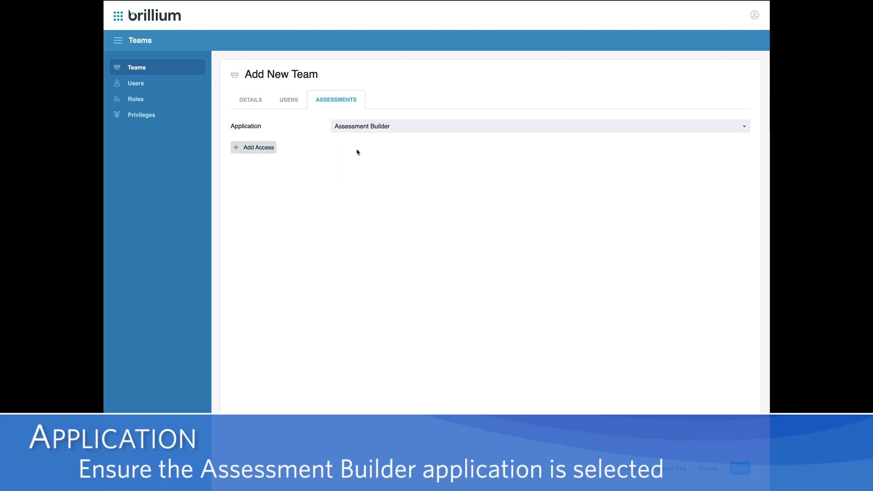
click(255, 152)
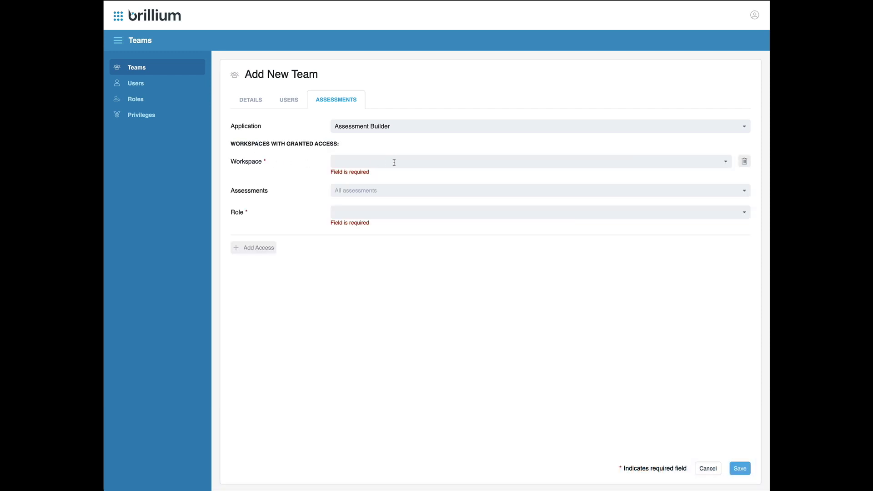
click(402, 162)
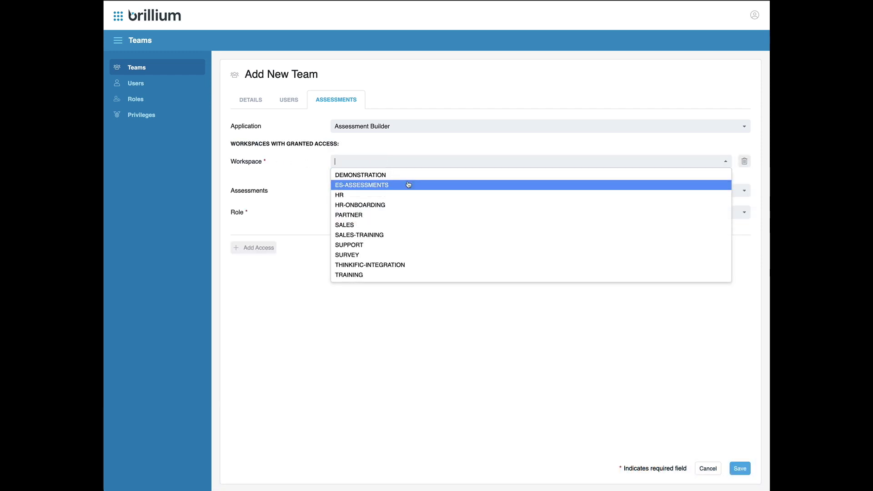
click(408, 182)
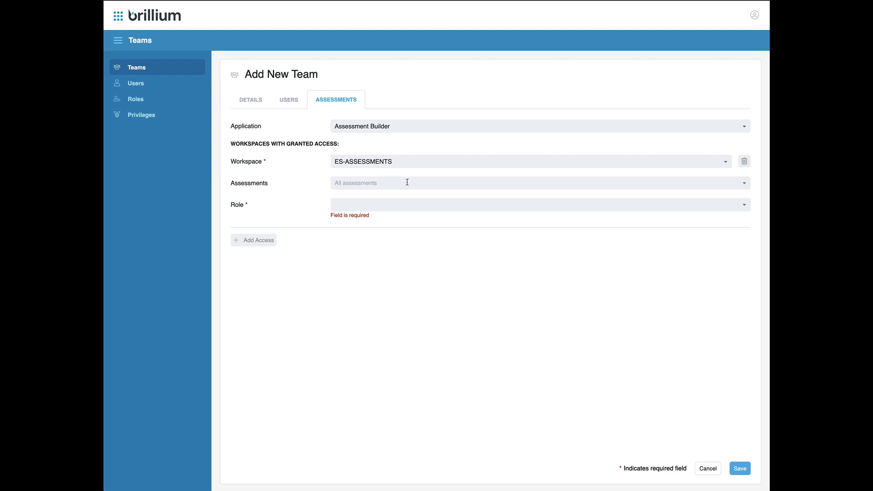
Limit access to ES-Prueba práctica de cumplimiento para socios 1 and 2 with the Author role, and expand the saved team's summary.
click(407, 182)
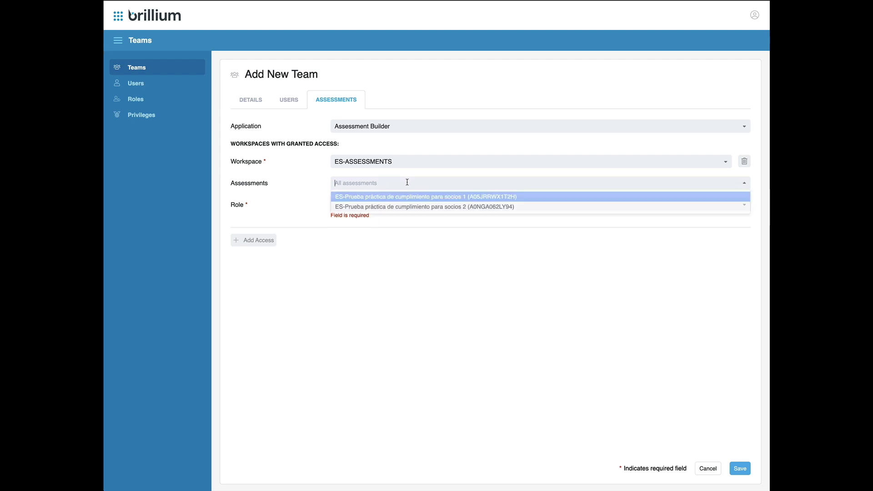
click(409, 197)
click(411, 207)
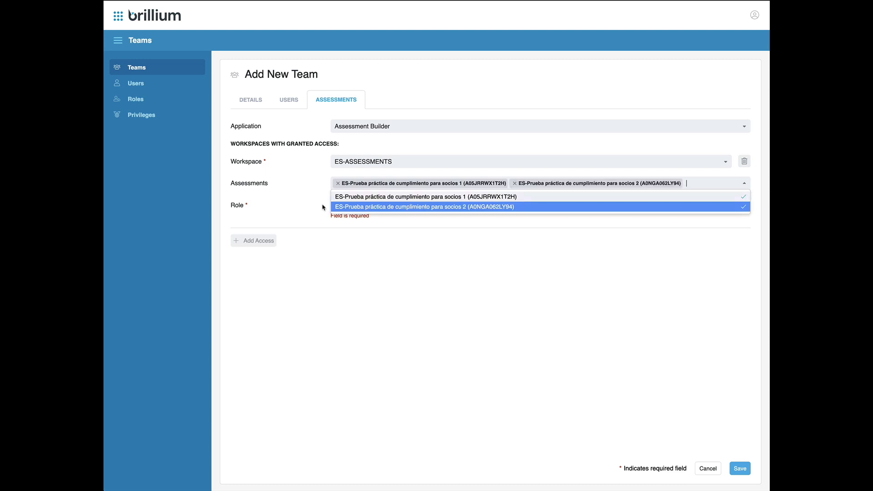
click(315, 208)
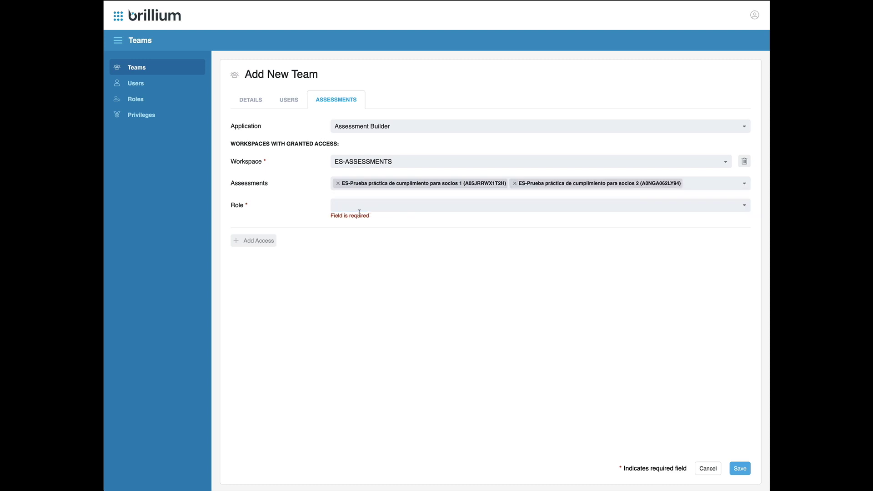
click(382, 208)
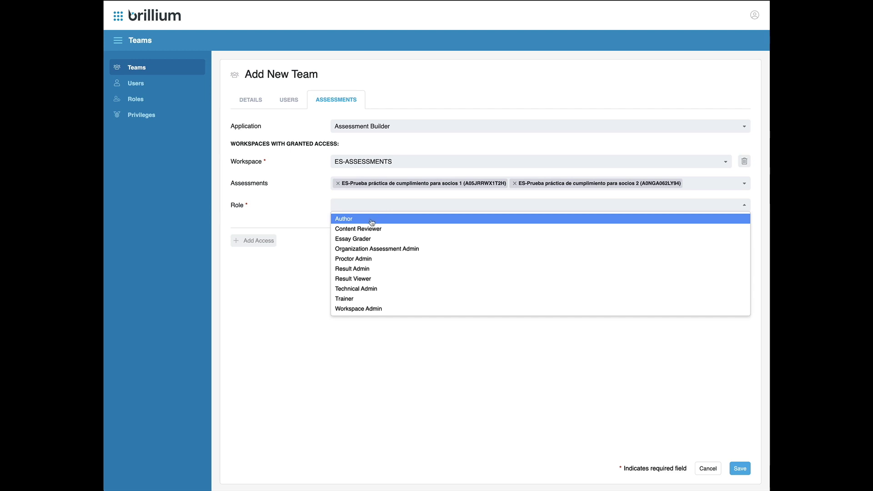
click(372, 219)
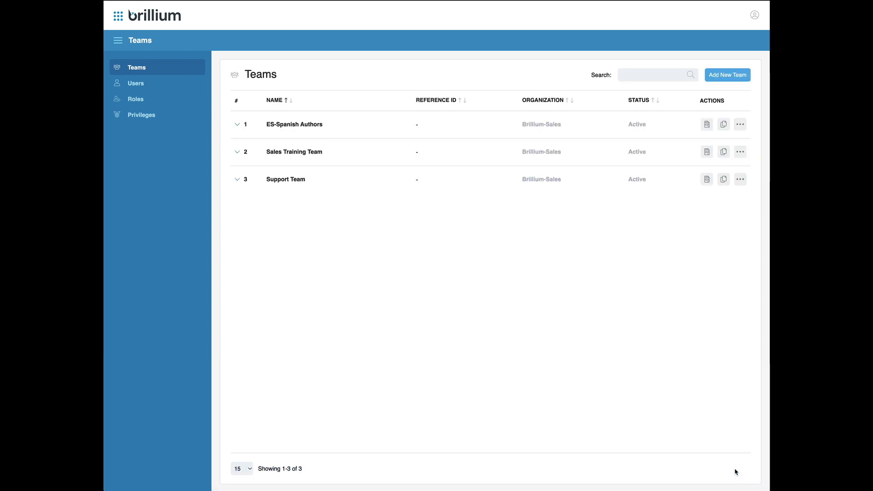
click(237, 126)
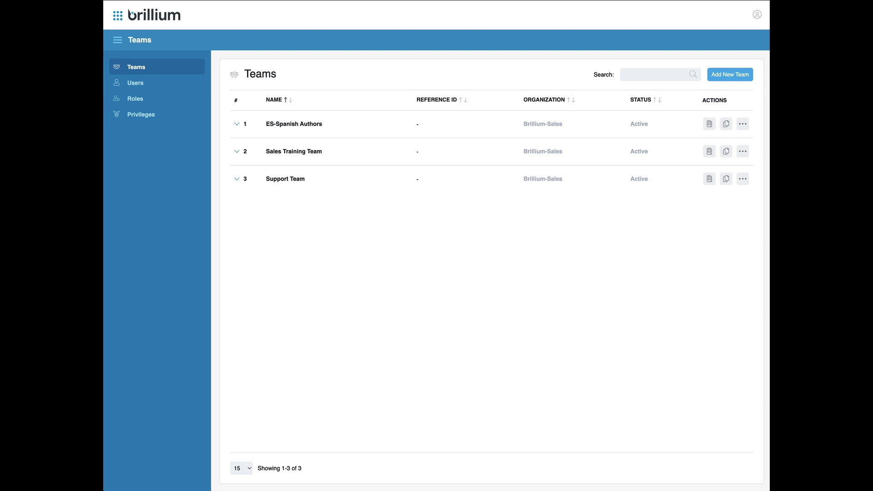
Open the third listed user's profile and set Workspace Admin as the user's only role.
click(156, 86)
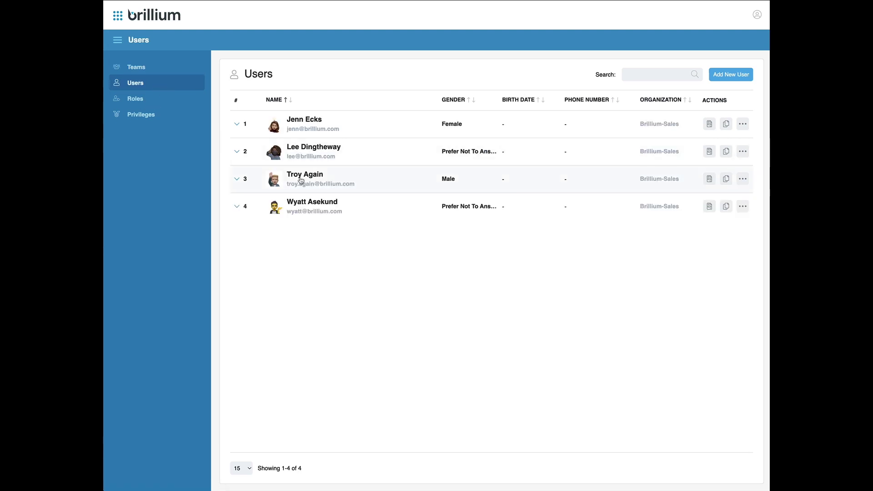
click(330, 180)
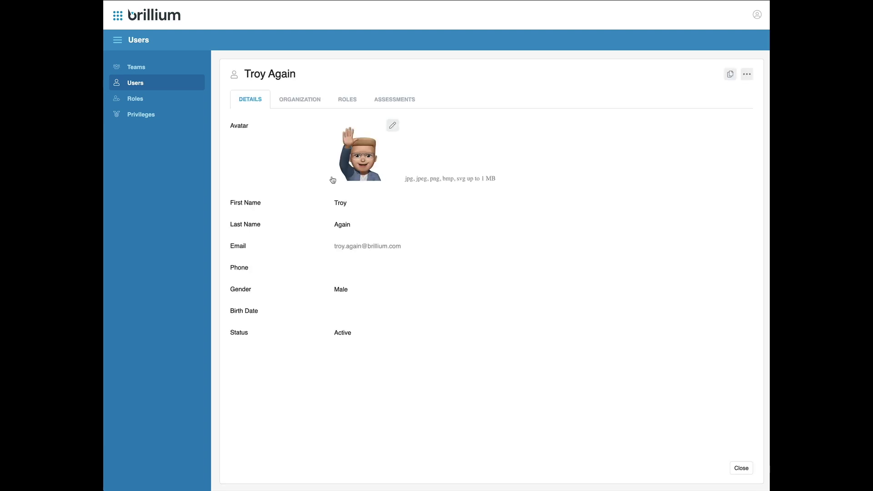
click(348, 104)
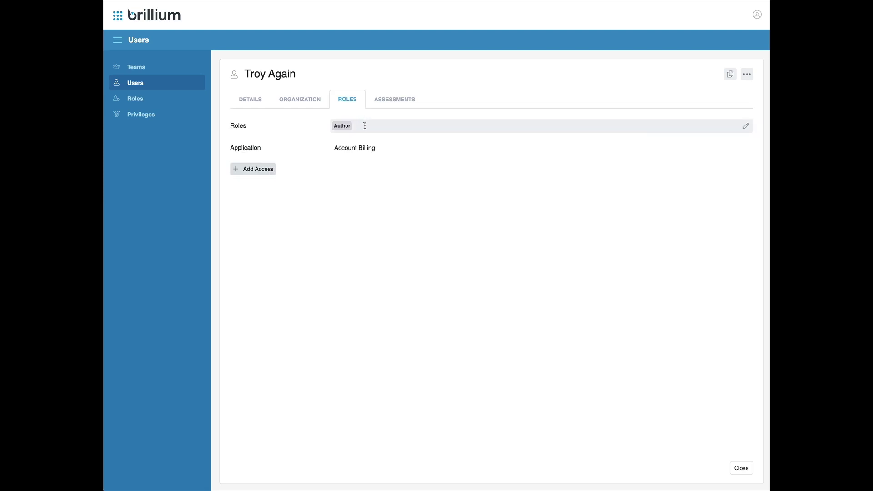
click(365, 126)
click(339, 126)
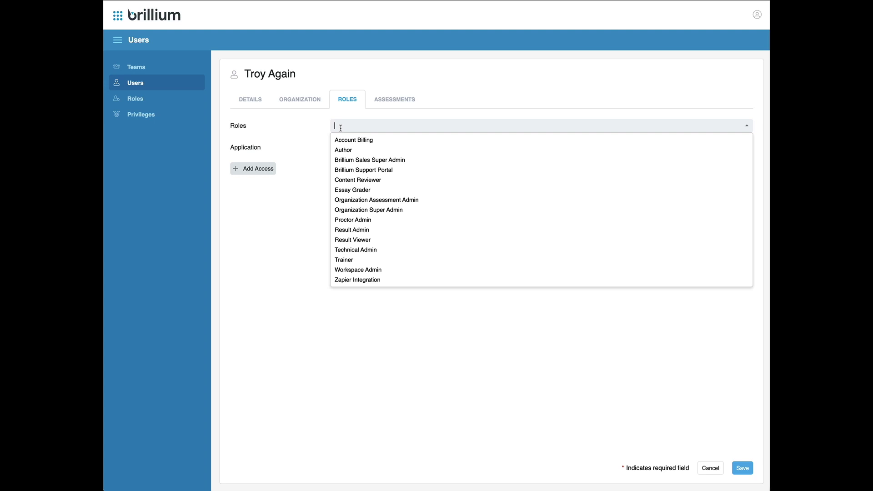
click(373, 269)
click(319, 161)
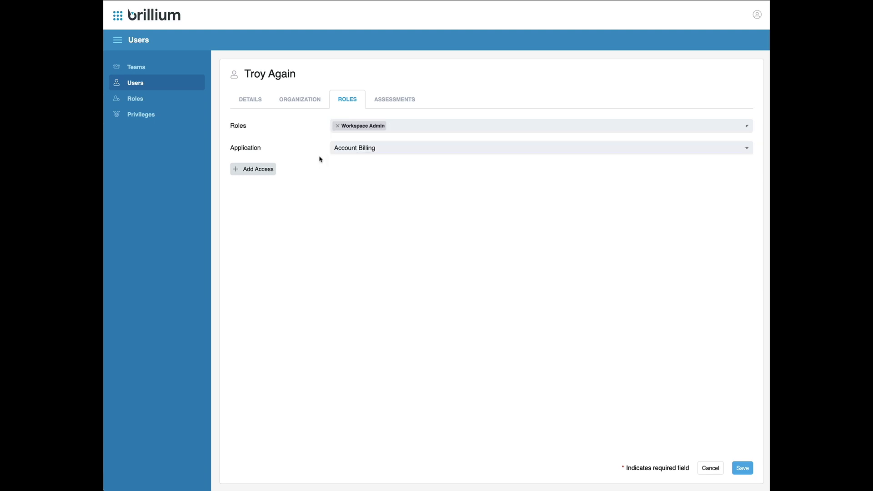
Set the role's access area to the workspace named after the user in the Assessment Builder application and save the user.
click(358, 151)
click(358, 171)
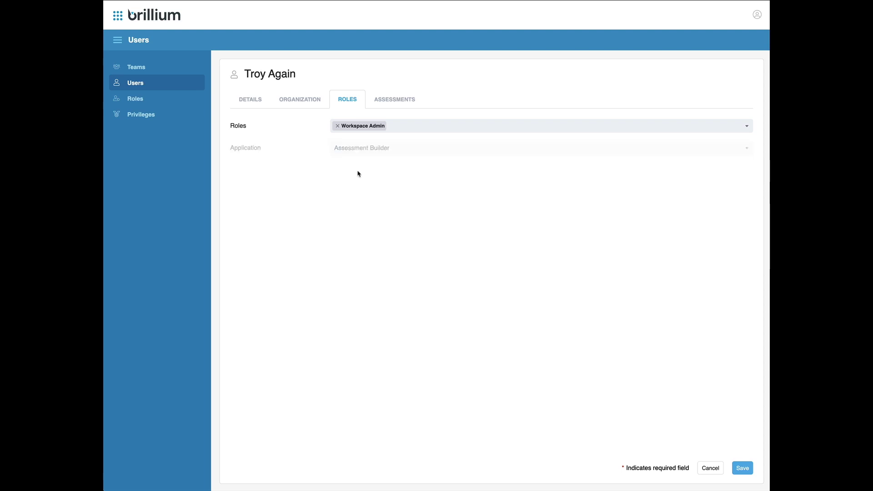
click(364, 186)
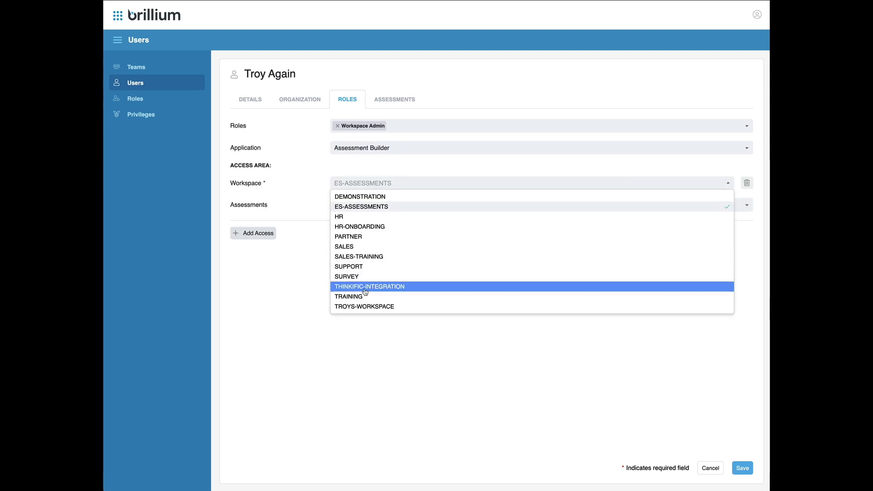
click(367, 307)
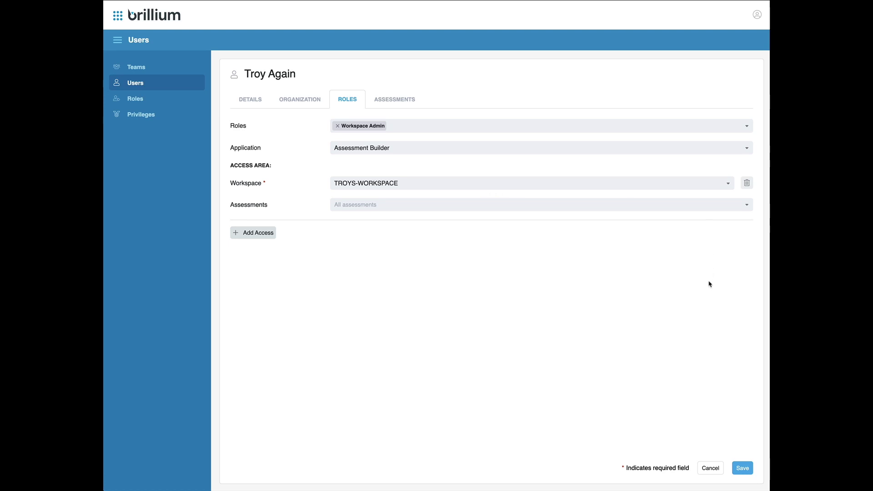
click(742, 468)
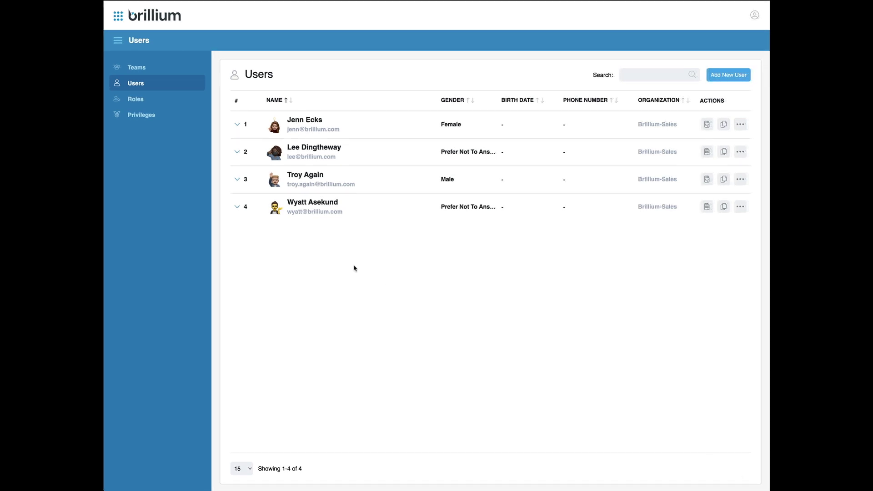
Examine the third listed user's workspace and role summary, and the team membership in the user's profile.
click(236, 180)
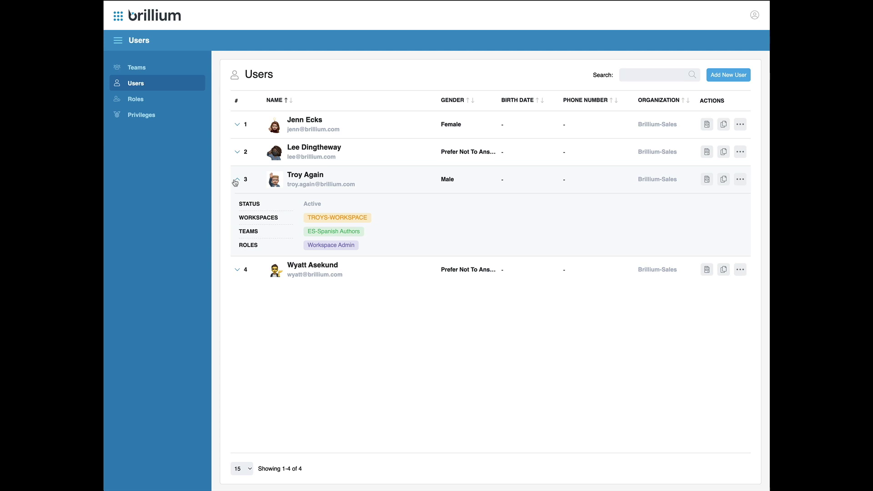
click(236, 180)
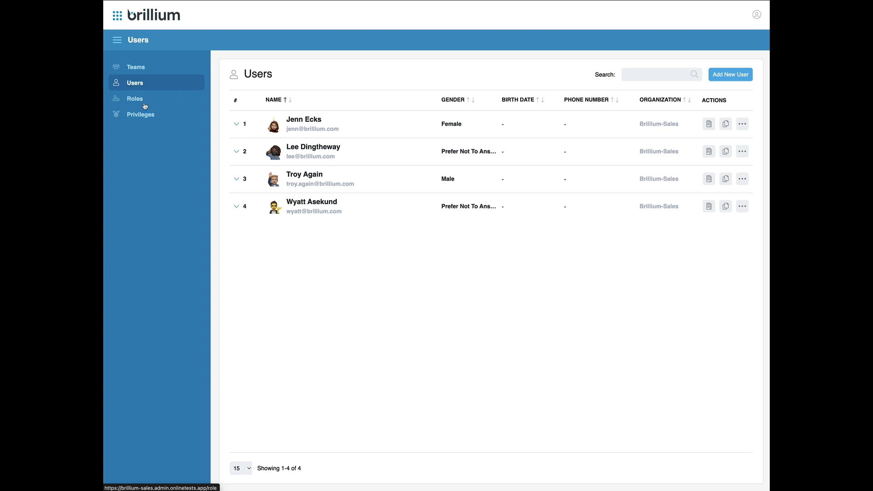
click(308, 176)
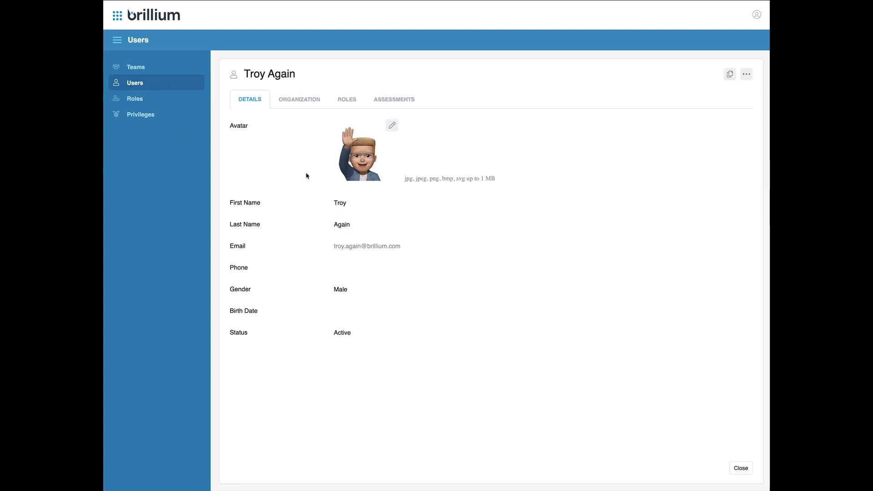
click(307, 104)
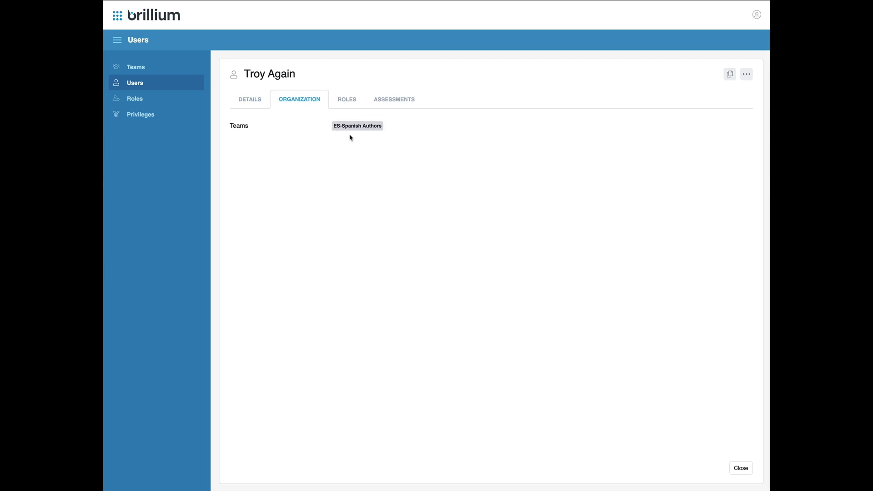
Open the ES-Spanish Authors team and add the last user offered in the list as an additional member.
click(153, 71)
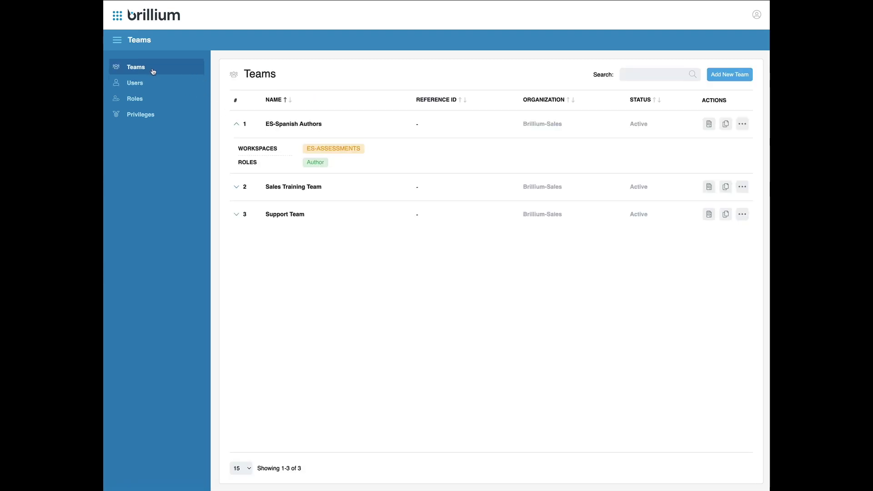
click(289, 123)
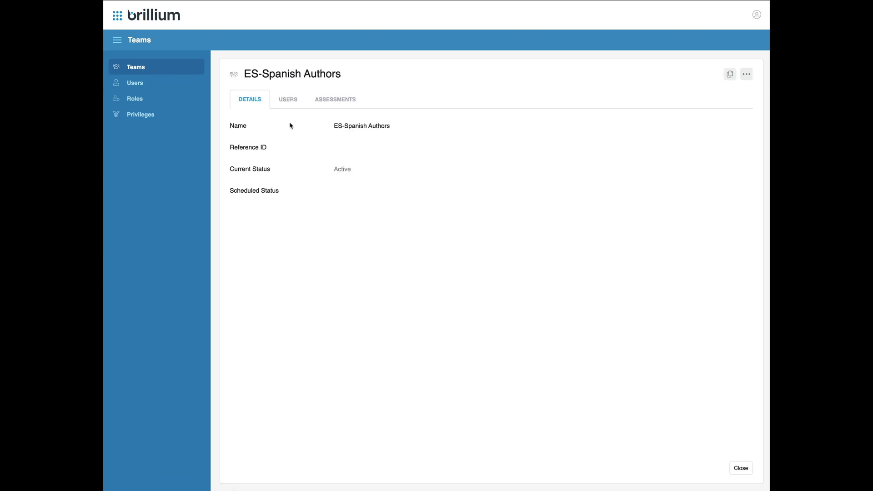
click(288, 103)
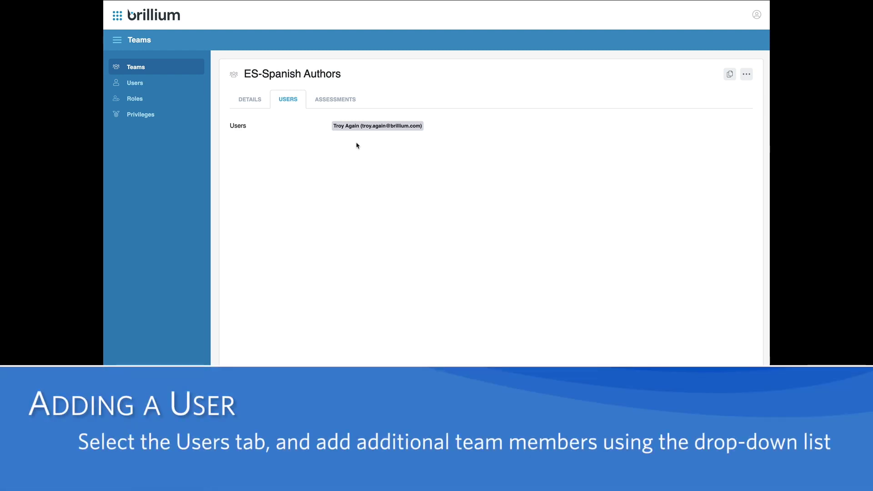
click(436, 127)
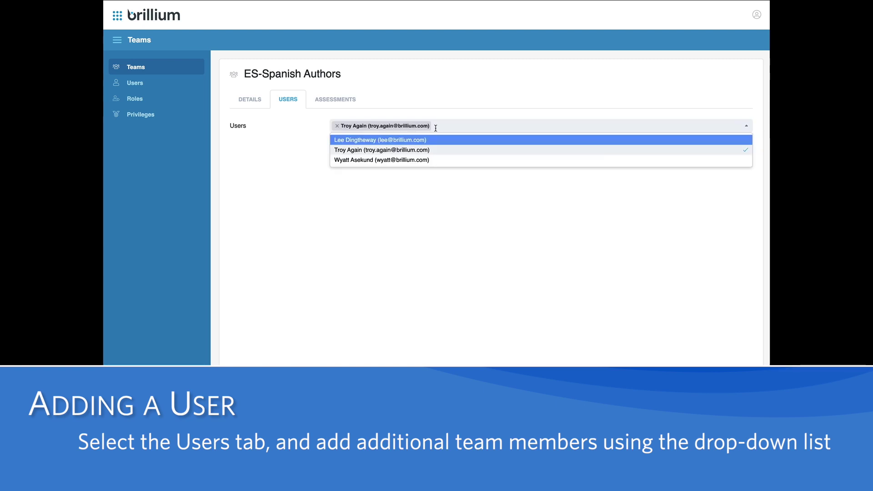
click(423, 161)
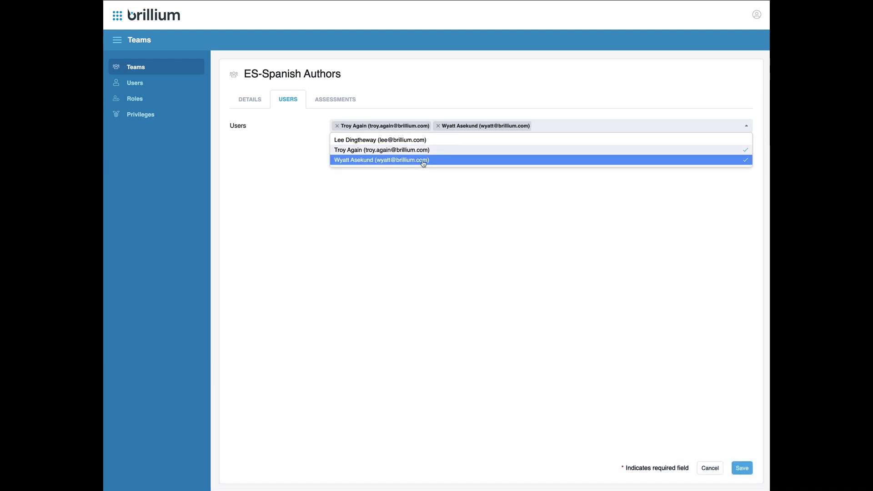
click(424, 172)
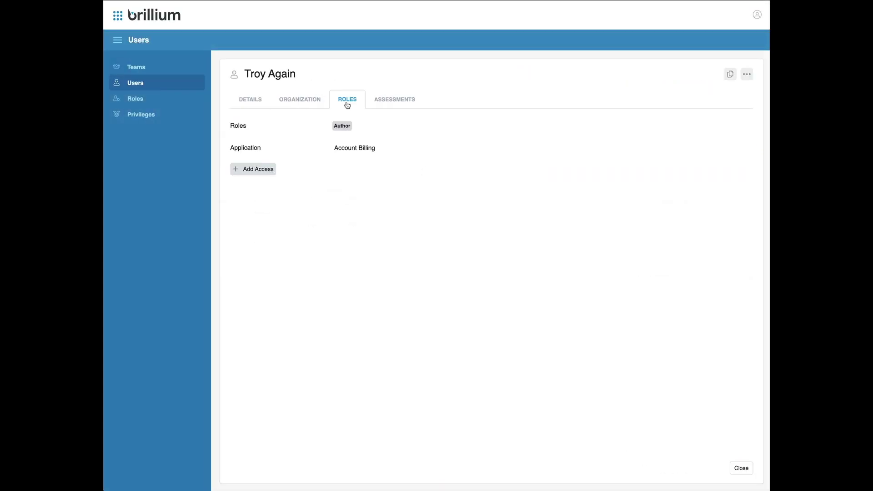
Remove the Author role from the user's profile and assign the Workspace Admin role.
click(363, 123)
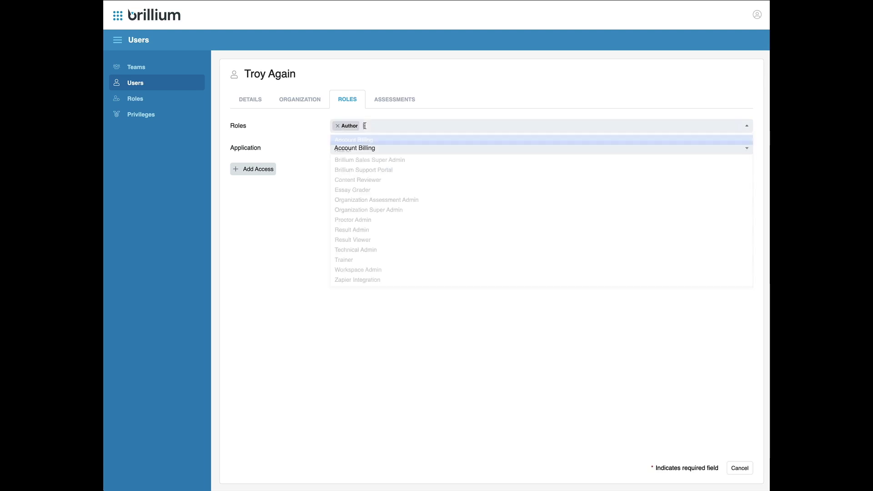
click(338, 125)
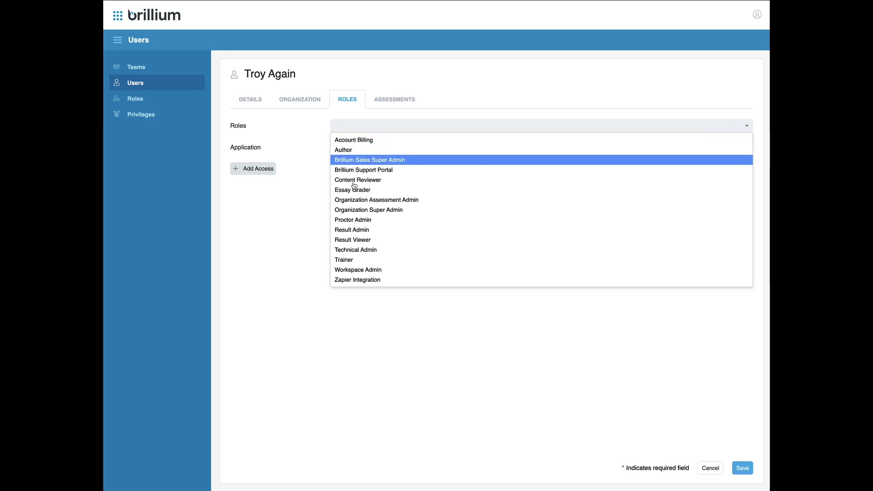
click(381, 272)
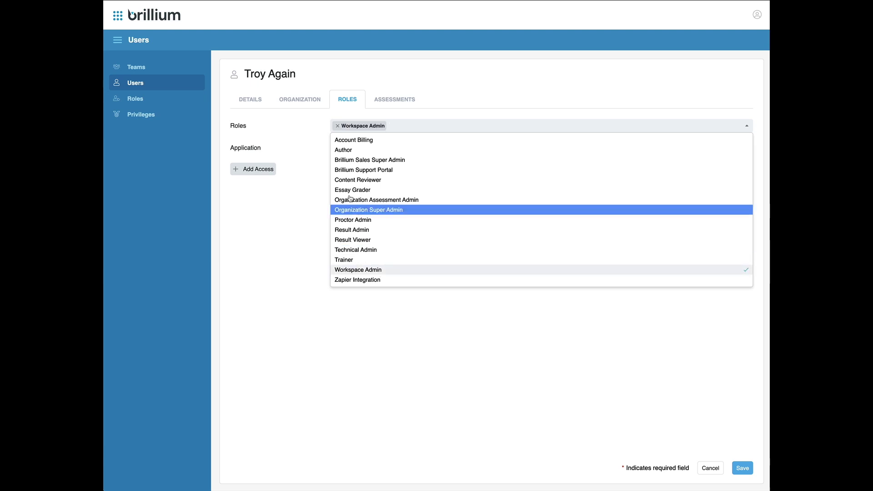
Set the Workspace Admin role's access area to the workspace named after the user in the Assessment Builder application.
click(321, 159)
click(338, 151)
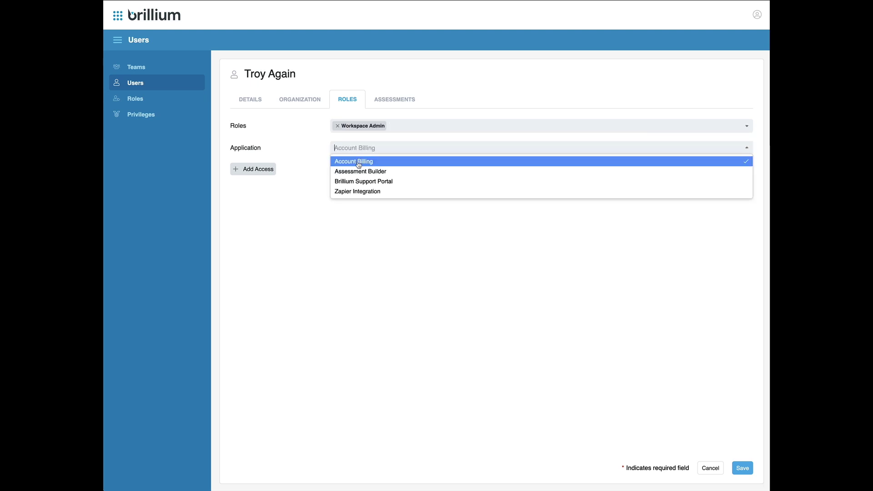
click(359, 173)
click(361, 183)
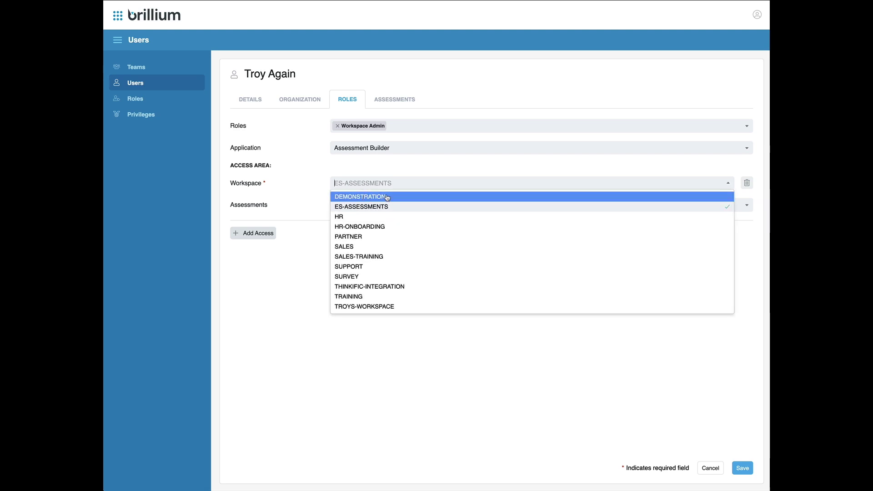
click(368, 308)
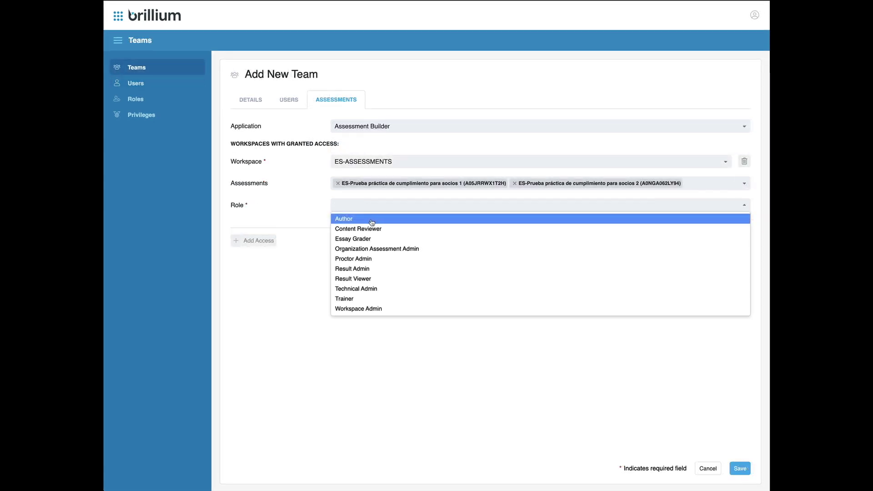
Give the new team the Author role in ES-ASSESSMENTS, and change the ES-Spanish Authors team's role there to Organization Assessment Admin.
click(373, 220)
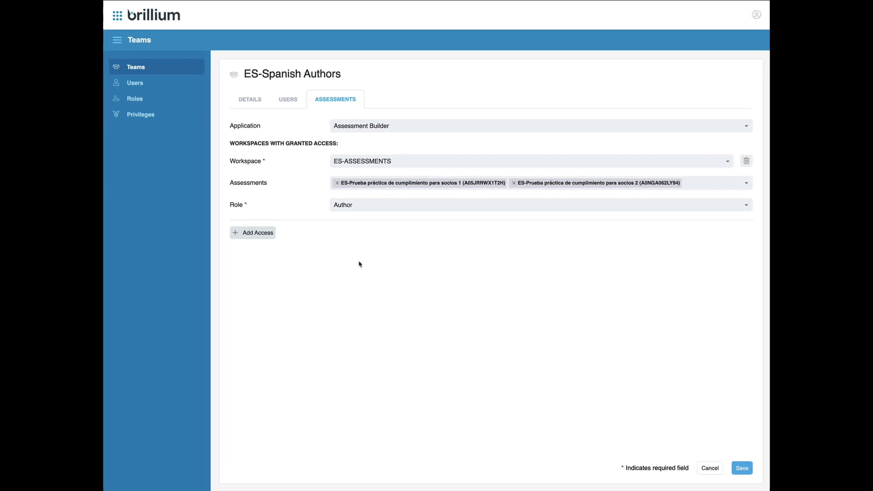
click(366, 205)
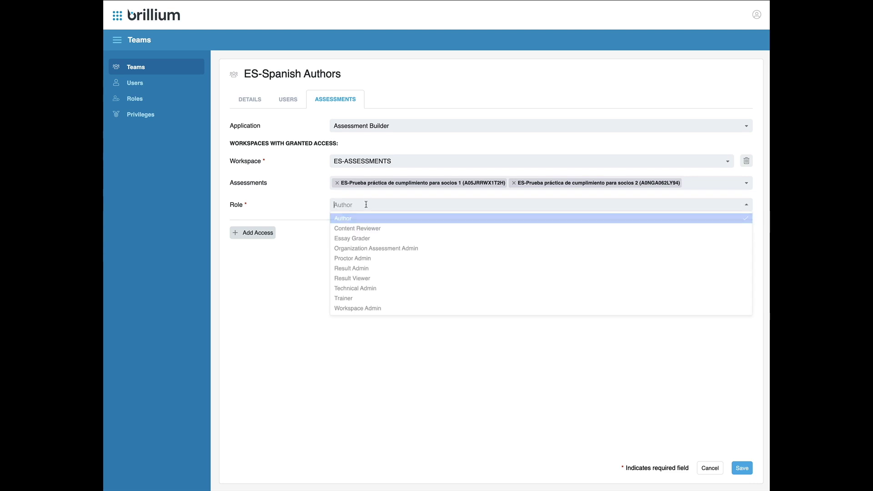
click(387, 249)
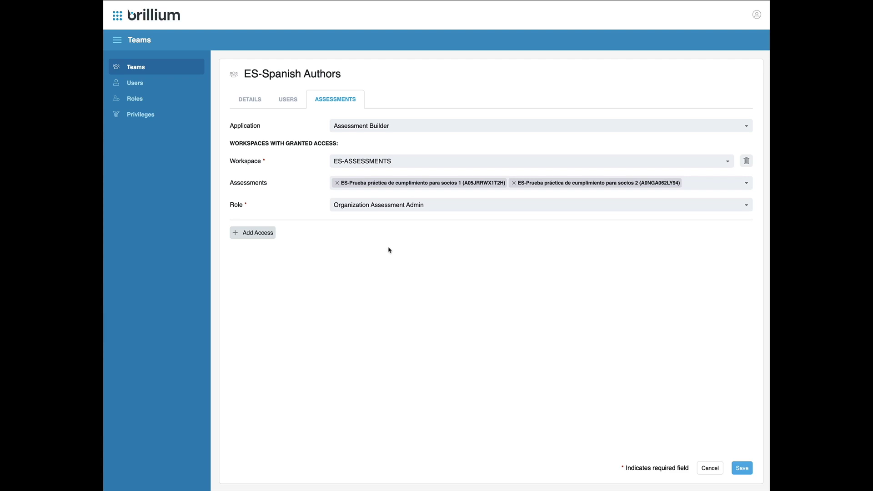
Open the profile of the user with the Workspace Admin role and review its role and workspace access.
click(136, 87)
click(304, 176)
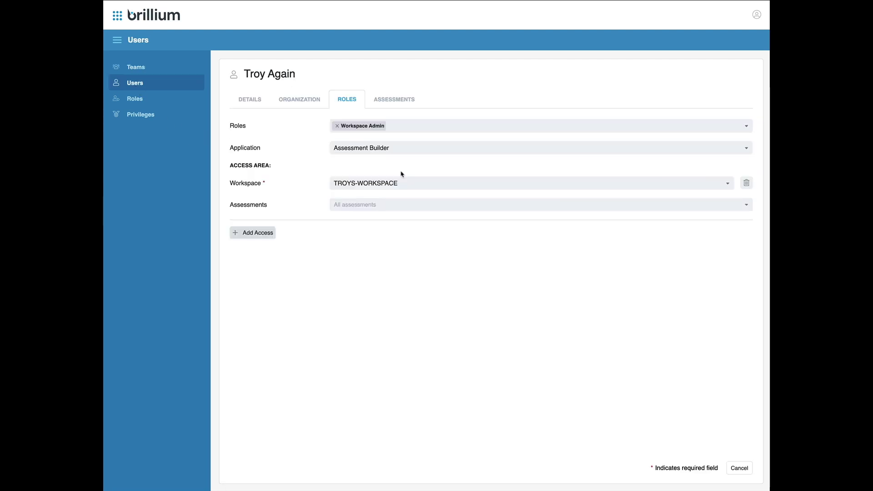